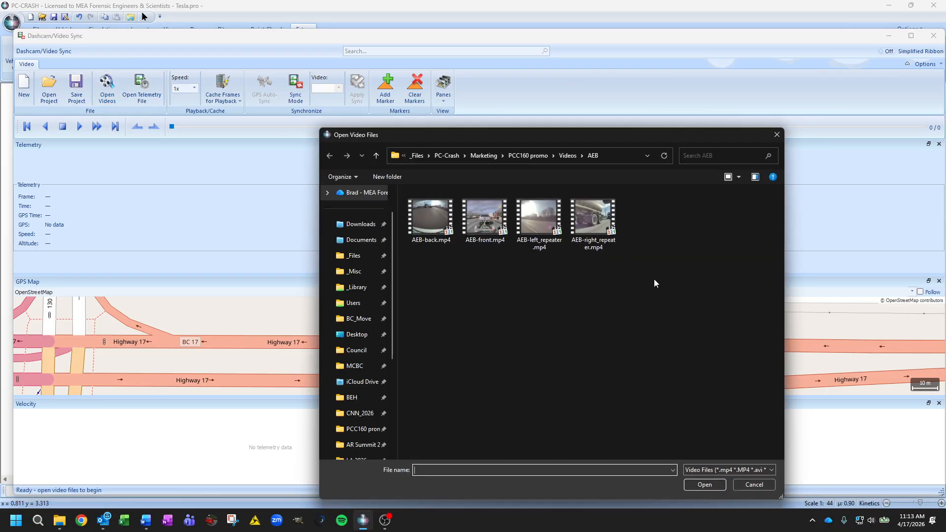
Load the AEB-back, AEB-front, AEB-left_repeater and AEB-right_repeater videos, widen the Cam 1 pane, and advance playback to frame 6
{"action": "left_click_drag", "start_coordinate": [651, 277], "coordinate": [445, 213]}
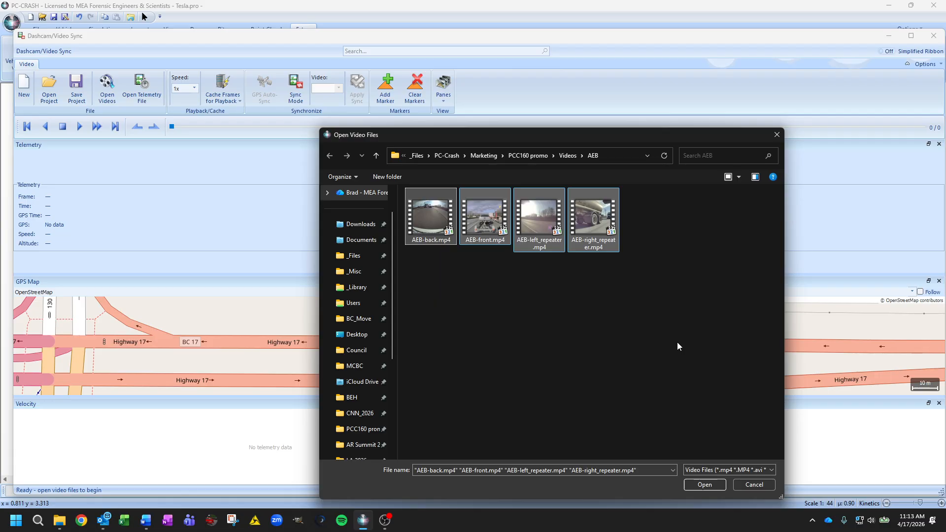
{"action": "left_click", "coordinate": [705, 485]}
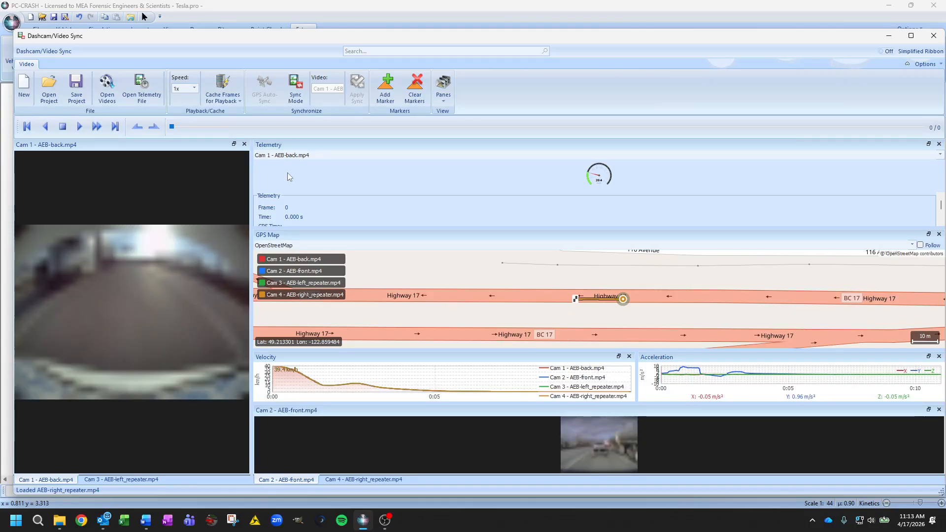
{"action": "left_click_drag", "start_coordinate": [251, 174], "coordinate": [284, 175]}
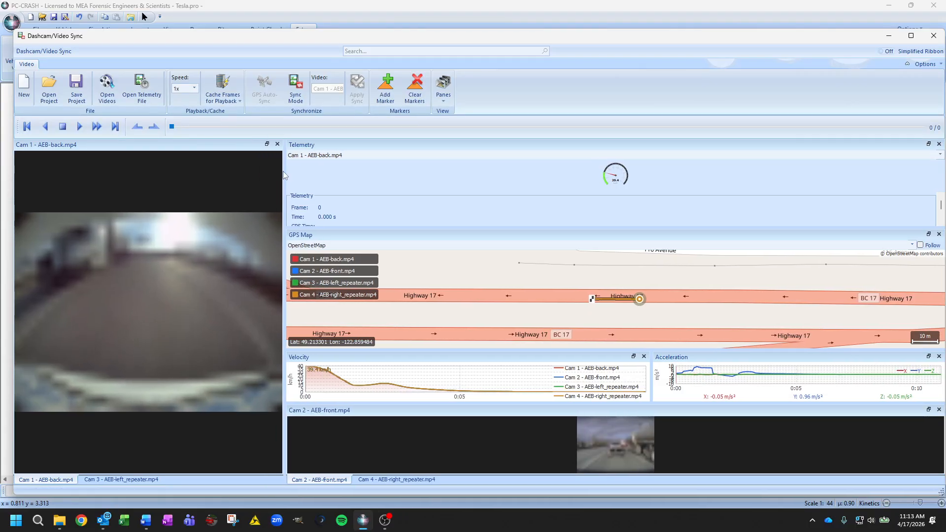
{"action": "left_click_drag", "start_coordinate": [172, 127], "coordinate": [183, 126]}
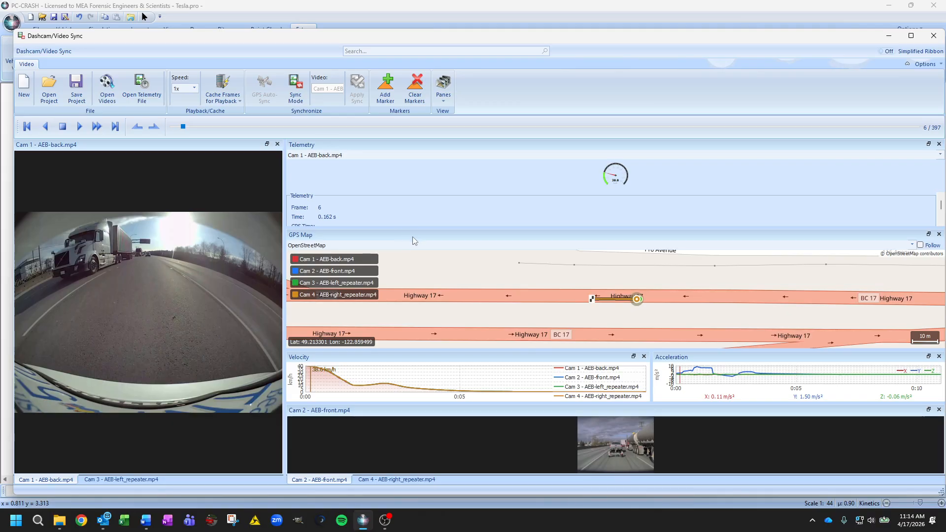
Dock the Velocity graph beside the Telemetry pane and the Acceleration graph above the GPS Map
{"action": "left_click", "coordinate": [444, 94]}
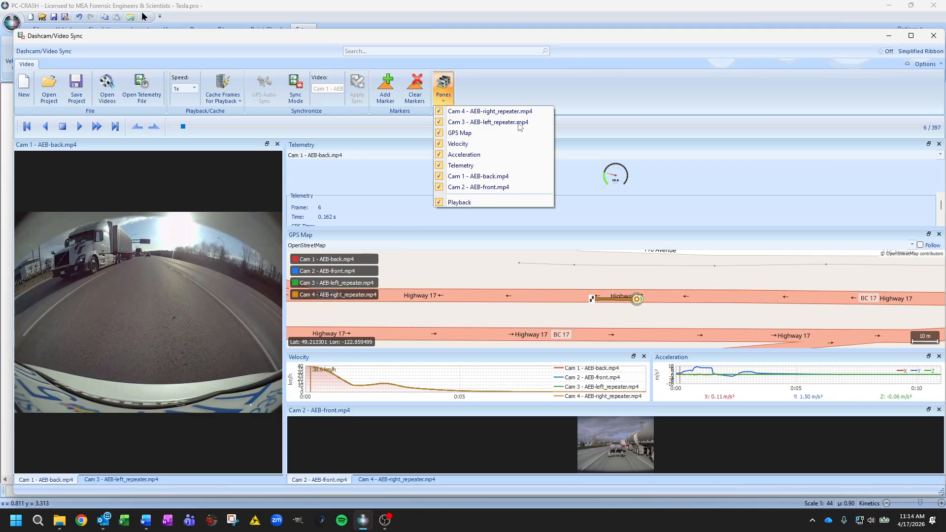
{"action": "left_click", "coordinate": [627, 91]}
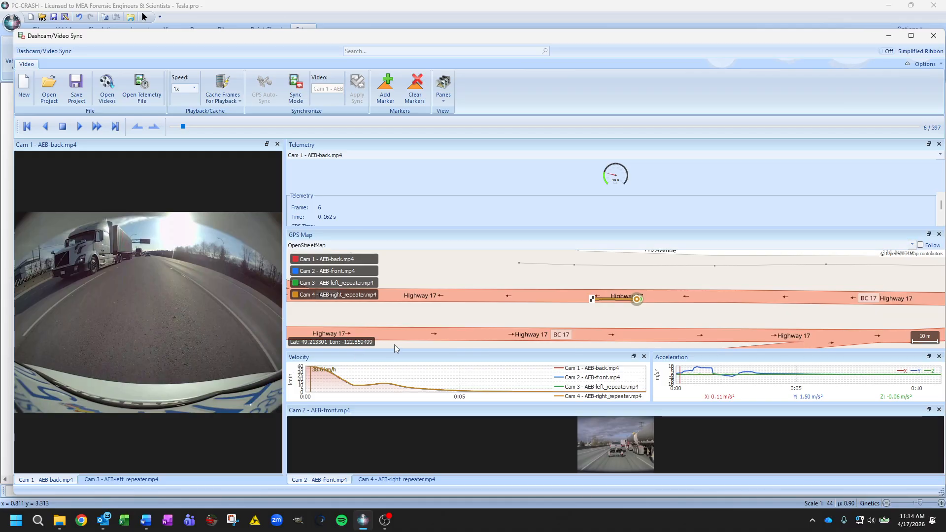
{"action": "left_click_drag", "start_coordinate": [427, 363], "coordinate": [934, 188]}
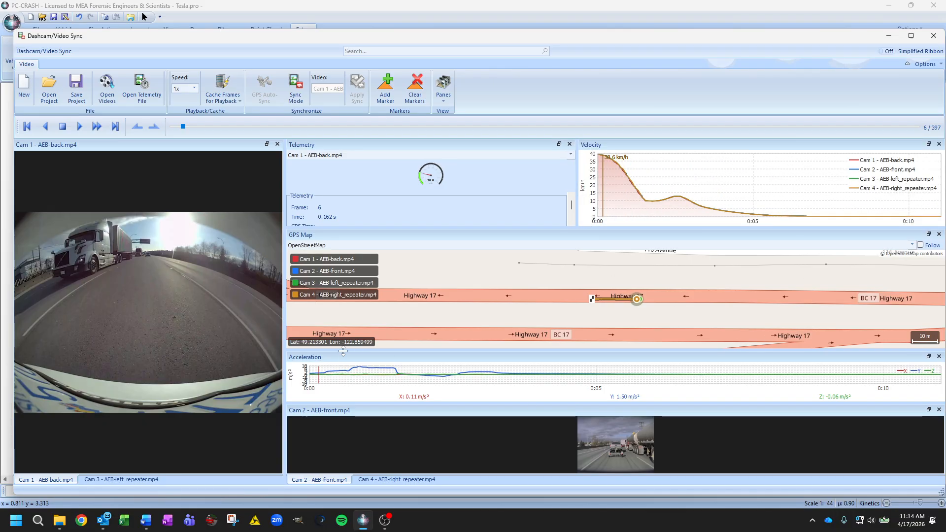
{"action": "left_click_drag", "start_coordinate": [343, 358], "coordinate": [537, 203]}
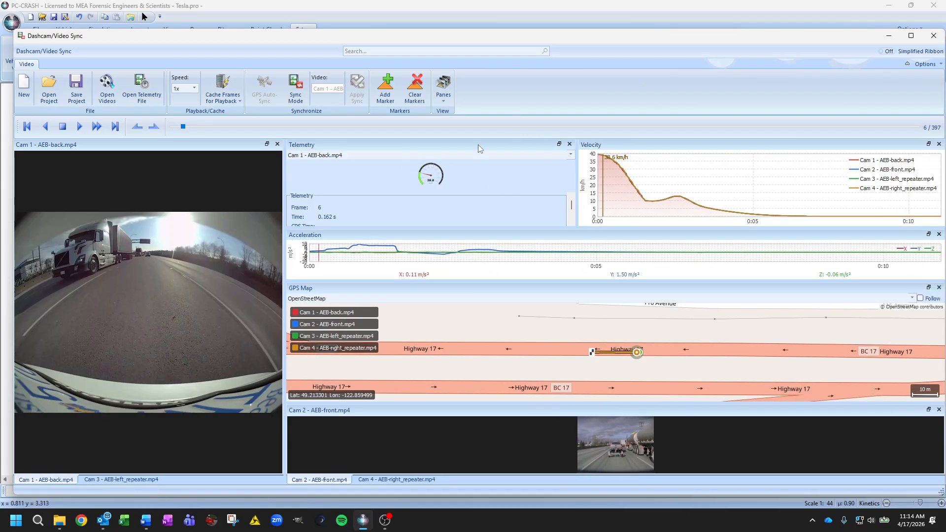
{"action": "left_click_drag", "start_coordinate": [478, 144], "coordinate": [391, 167]}
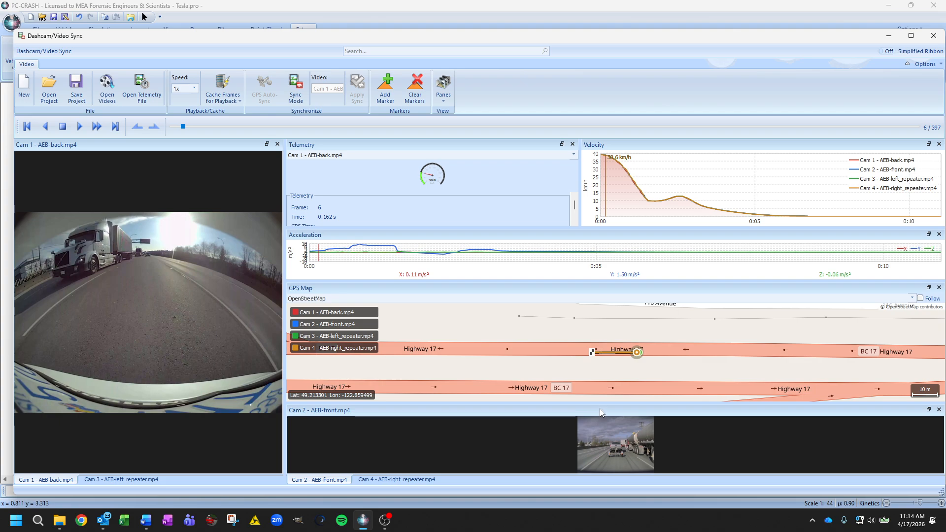
Dock the Cam 2 front video beside Cam 1 and enlarge it, with the Cam 4 right repeater video tabbed into Cam 1's group
{"action": "left_click_drag", "start_coordinate": [602, 409], "coordinate": [282, 302]}
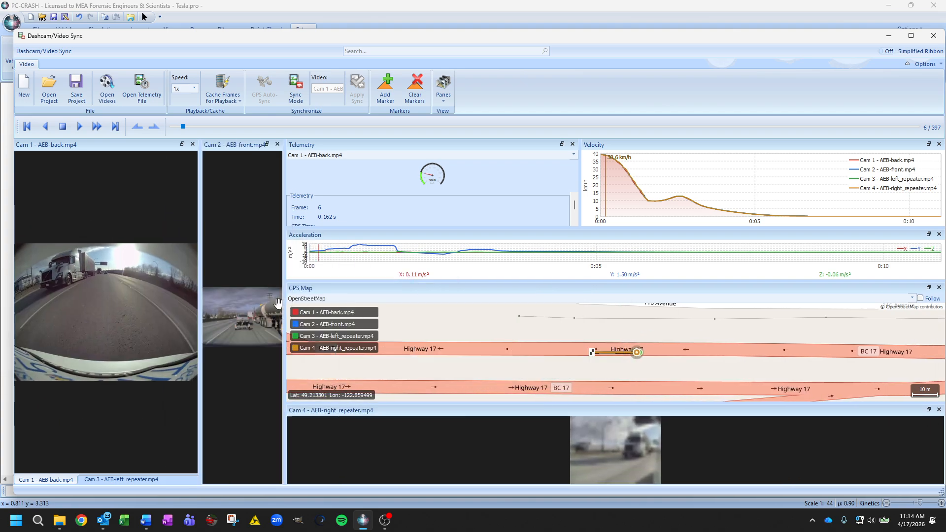
{"action": "left_click_drag", "start_coordinate": [363, 299], "coordinate": [419, 301]}
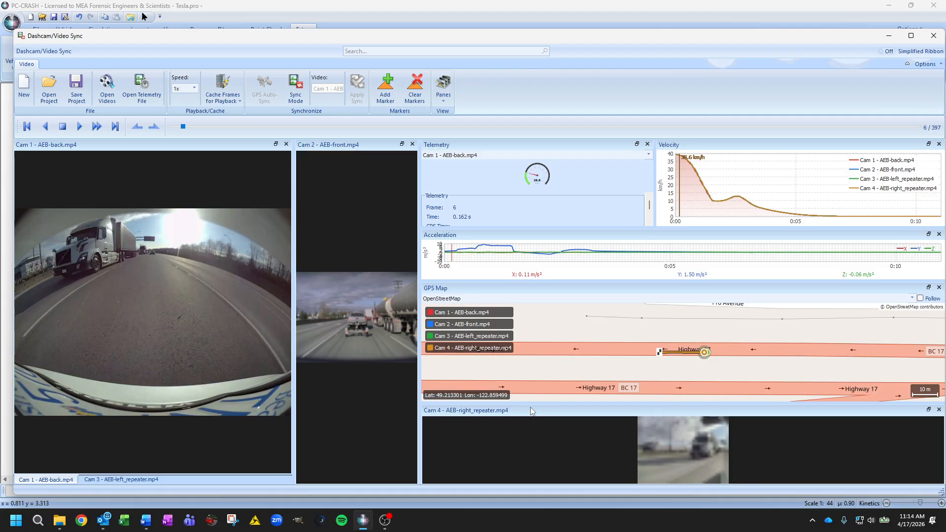
{"action": "left_click_drag", "start_coordinate": [546, 413], "coordinate": [95, 332]}
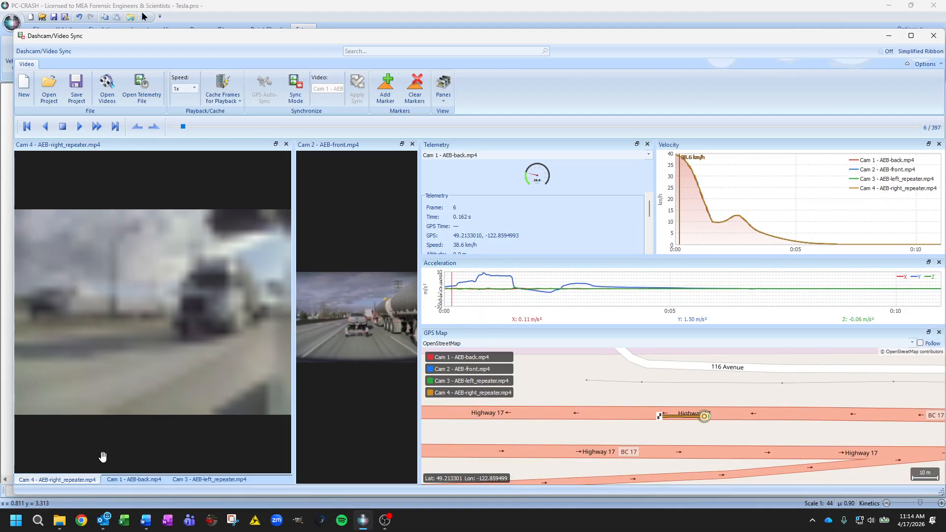
{"action": "left_click_drag", "start_coordinate": [294, 249], "coordinate": [242, 249]}
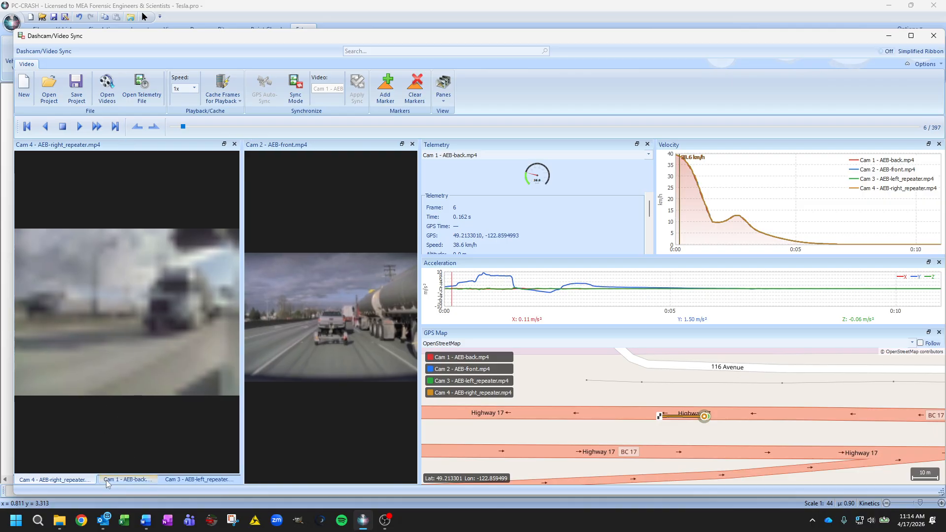
Split the tabbed camera group into a vertical stack of Cam 4, Cam 3 and Cam 1
{"action": "left_click", "coordinate": [118, 482]}
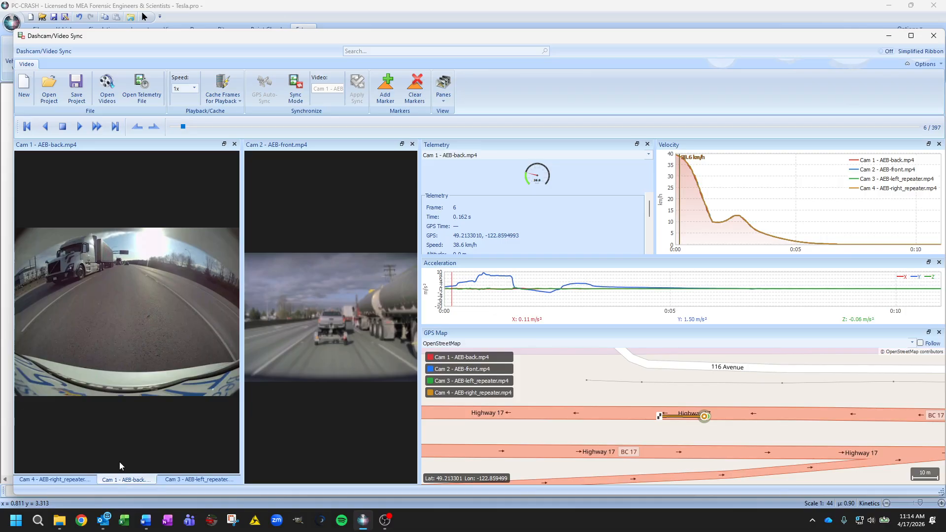
{"action": "left_click_drag", "start_coordinate": [145, 146], "coordinate": [157, 436]}
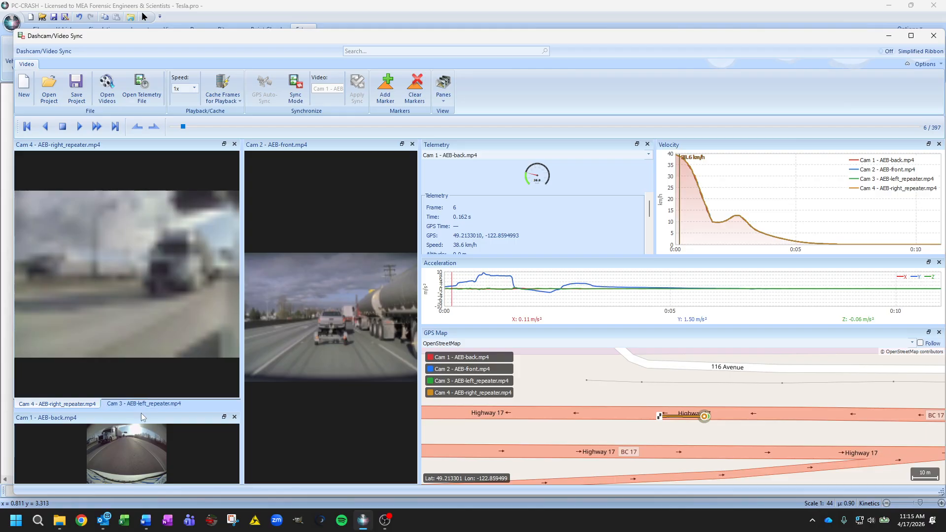
{"action": "left_click_drag", "start_coordinate": [141, 410], "coordinate": [142, 310]}
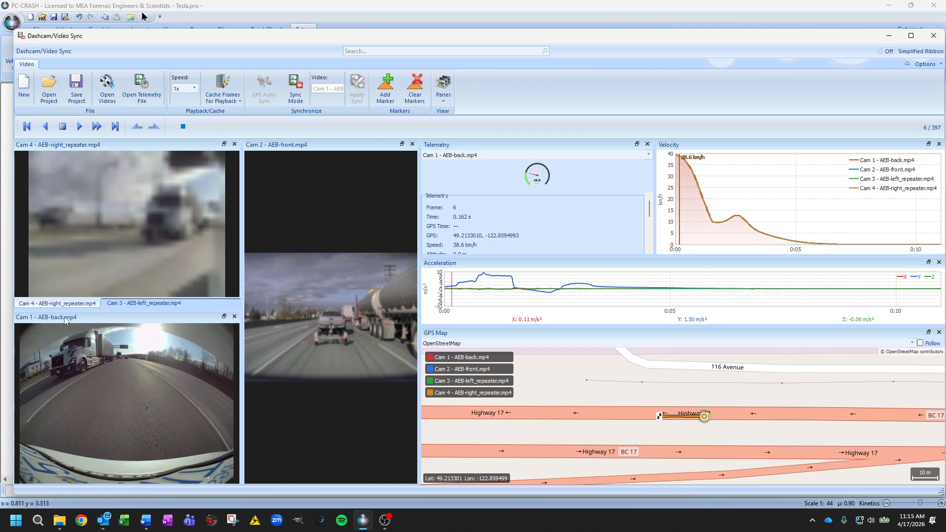
{"action": "left_click", "coordinate": [143, 303]}
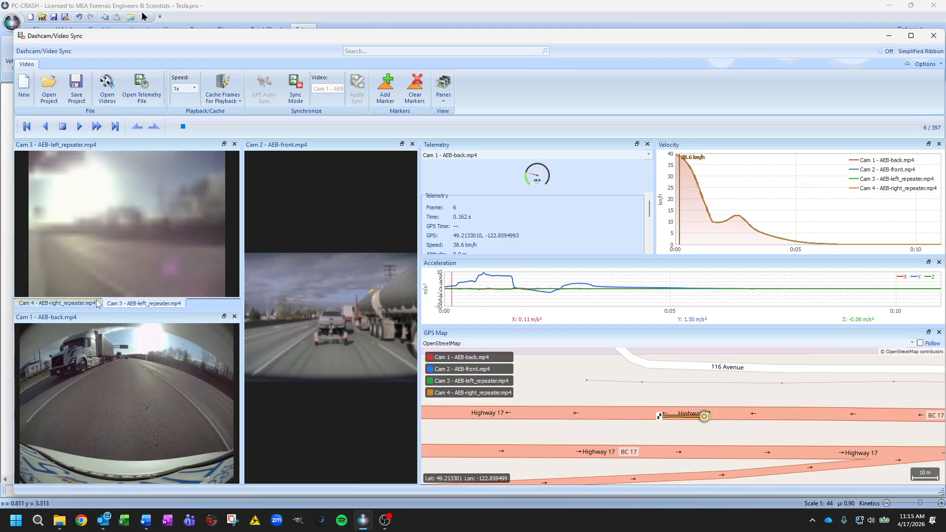
{"action": "left_click_drag", "start_coordinate": [123, 306], "coordinate": [151, 332]}
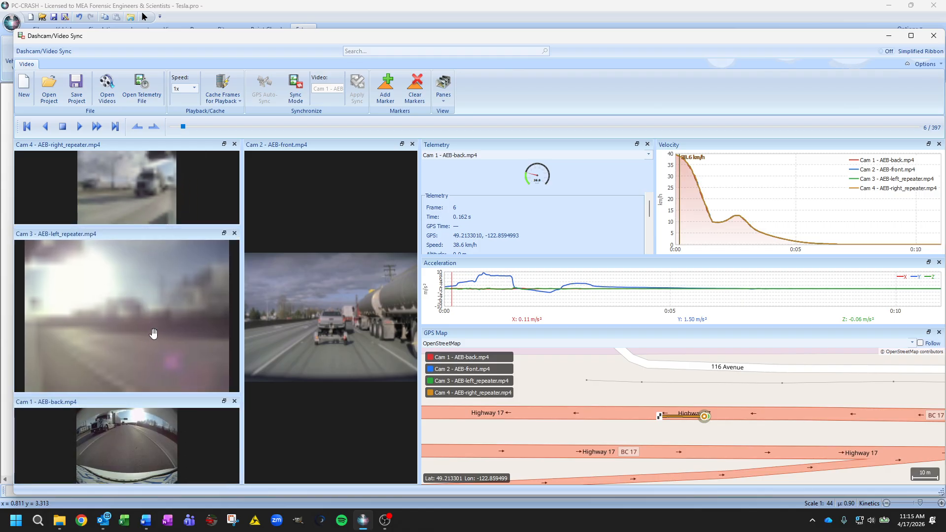
Widen the Cam 2 front video pane and dock the GPS Map directly beneath it
{"action": "left_click_drag", "start_coordinate": [243, 256], "coordinate": [155, 256]}
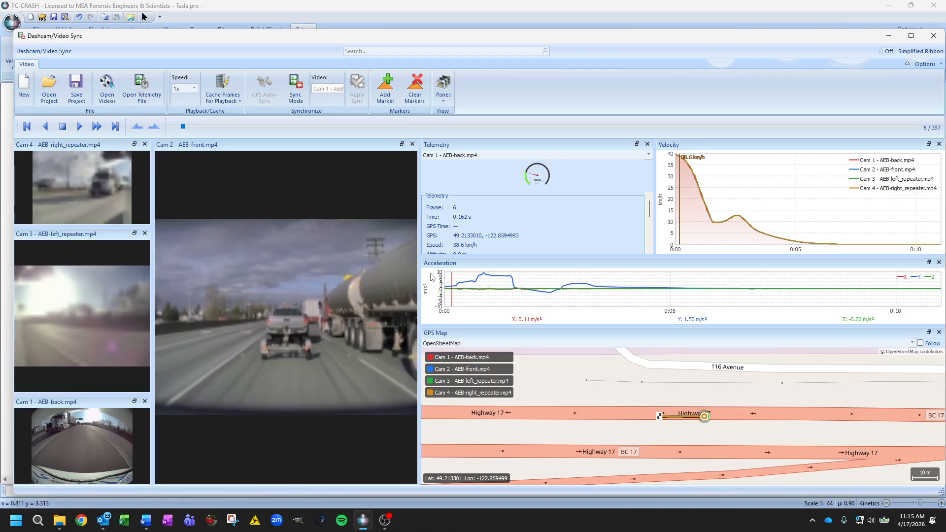
{"action": "left_click_drag", "start_coordinate": [418, 266], "coordinate": [453, 260]}
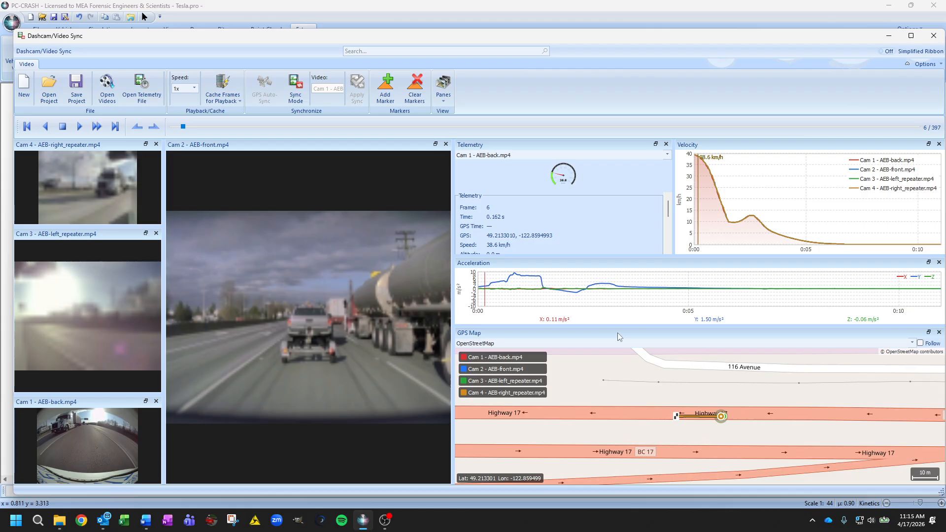
{"action": "left_click_drag", "start_coordinate": [629, 333], "coordinate": [289, 429]}
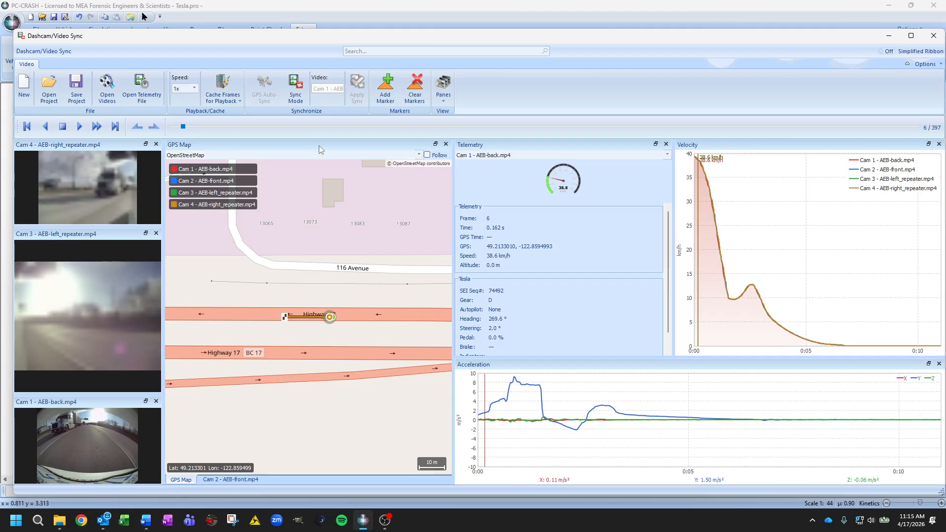
{"action": "left_click_drag", "start_coordinate": [319, 146], "coordinate": [319, 434]}
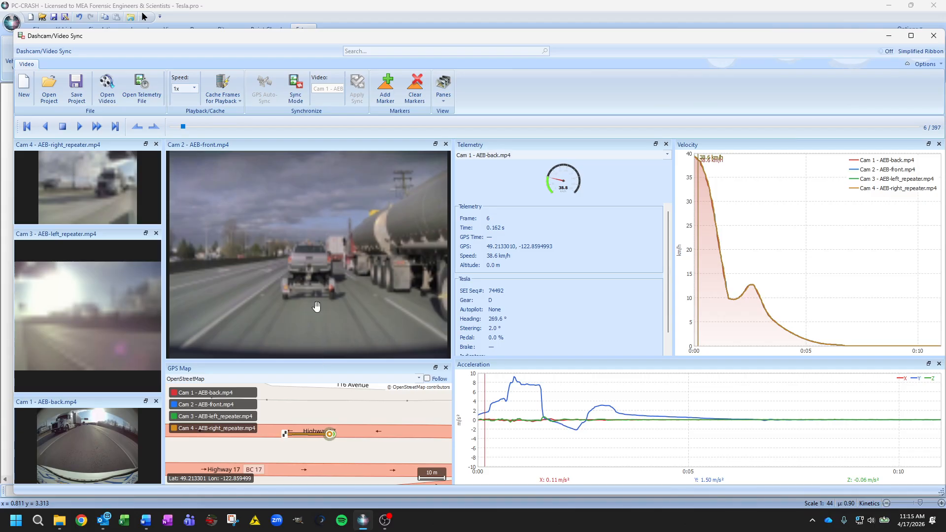
Move playback back to frame 2 and dock the Acceleration graph below the Velocity graph, giving it more height
{"action": "mouse_move", "coordinate": [184, 128]}
{"action": "left_mouse_down"}
{"action": "mouse_move", "coordinate": [193, 129]}
{"action": "mouse_move", "coordinate": [176, 131]}
{"action": "left_mouse_up"}
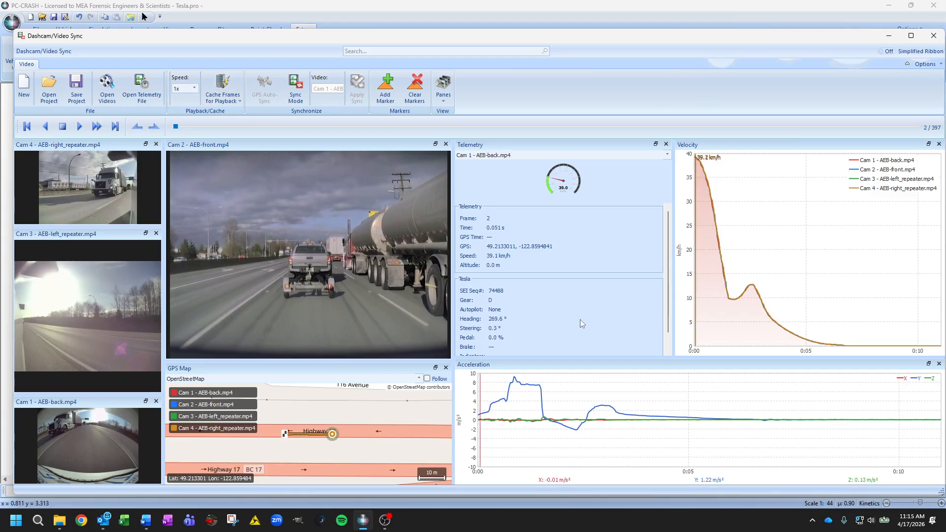
{"action": "scroll", "coordinate": [641, 276], "scroll_direction": "down", "scroll_amount": 1}
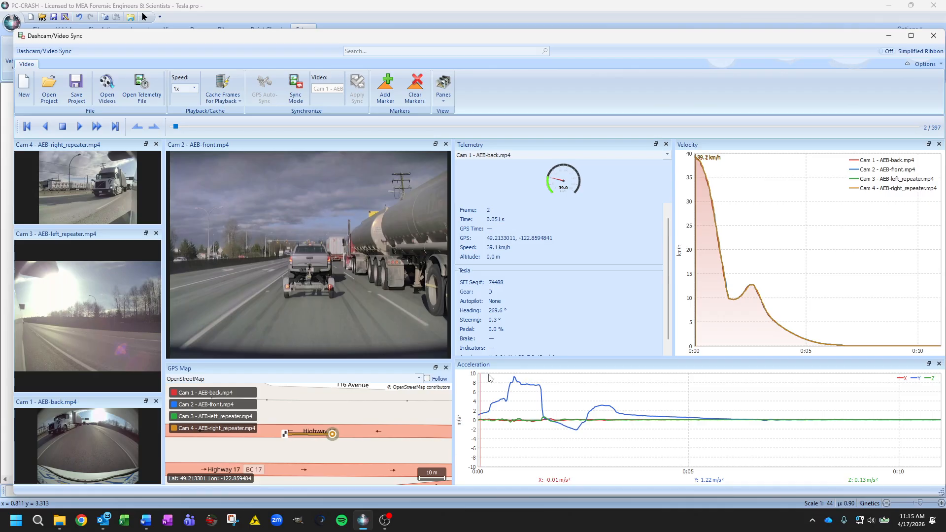
{"action": "left_click_drag", "start_coordinate": [498, 365], "coordinate": [784, 449]}
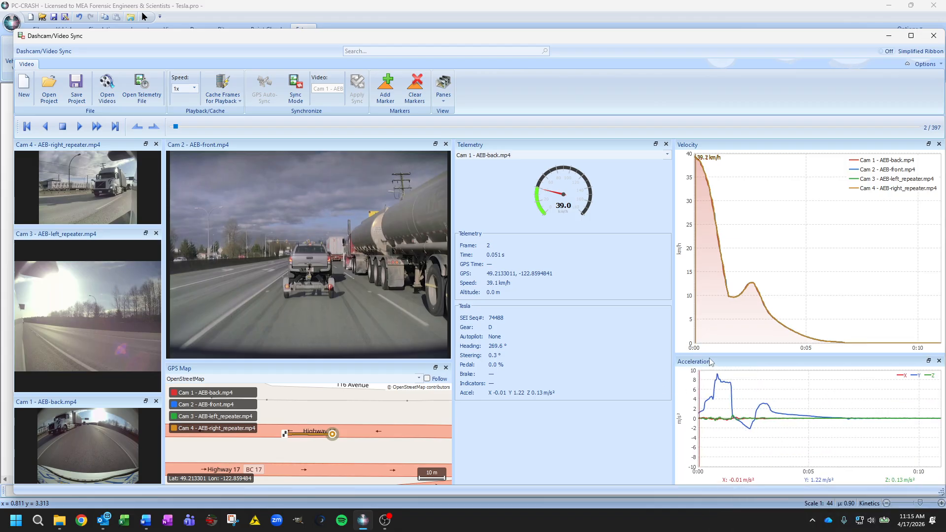
{"action": "left_click_drag", "start_coordinate": [715, 353], "coordinate": [719, 307]}
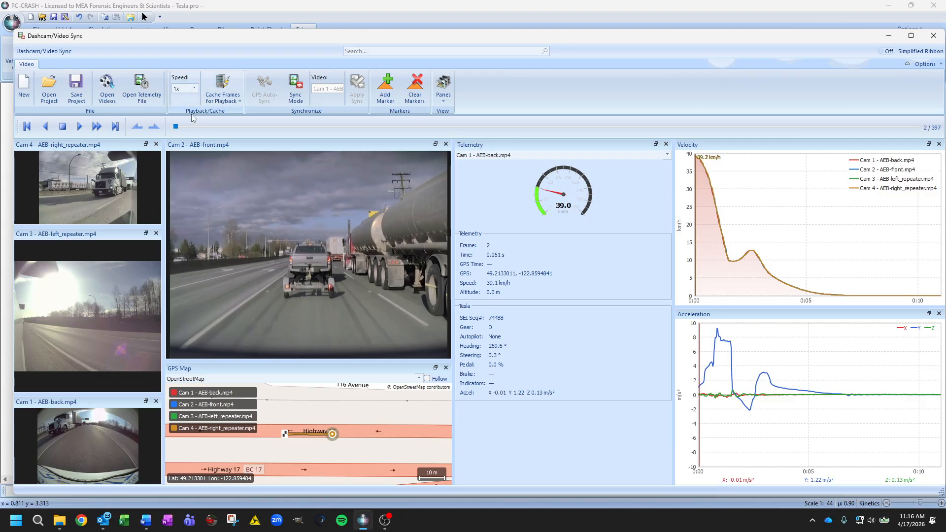
Add a marker labelled "Brake" at frame 8, where the telemetry first shows the brake applied
{"action": "left_click_drag", "start_coordinate": [176, 127], "coordinate": [210, 123]}
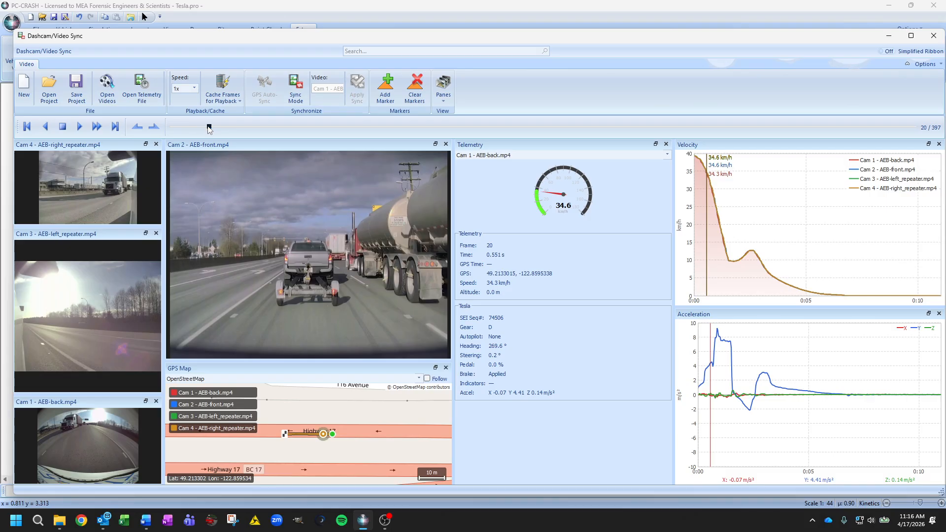
{"action": "left_click_drag", "start_coordinate": [207, 129], "coordinate": [187, 128]}
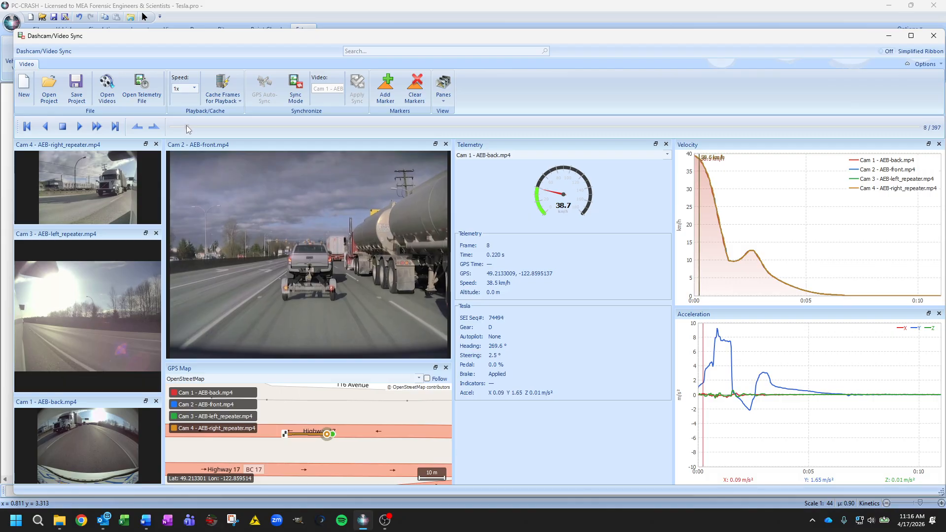
{"action": "left_click", "coordinate": [389, 90]}
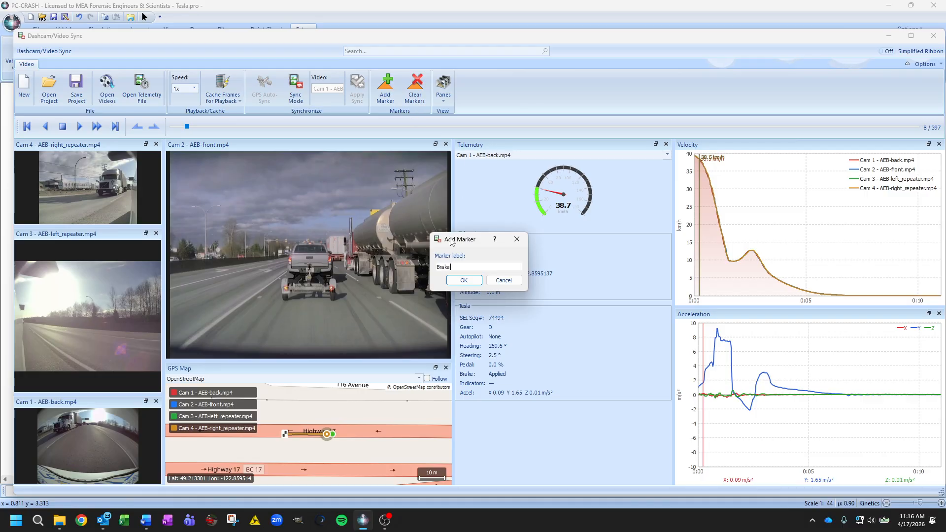
{"action": "left_click", "coordinate": [459, 280]}
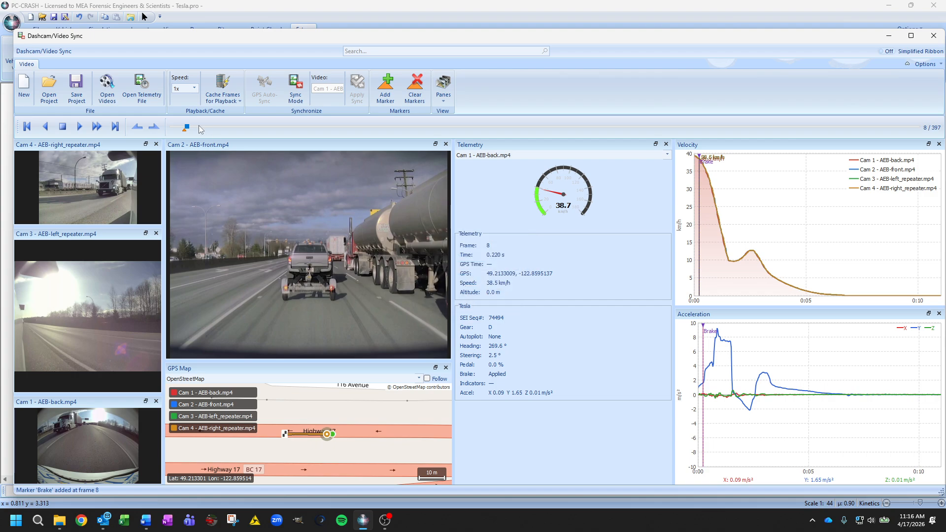
Add a marker labelled "AEB" at frame 27
{"action": "left_click_drag", "start_coordinate": [187, 130], "coordinate": [222, 122]}
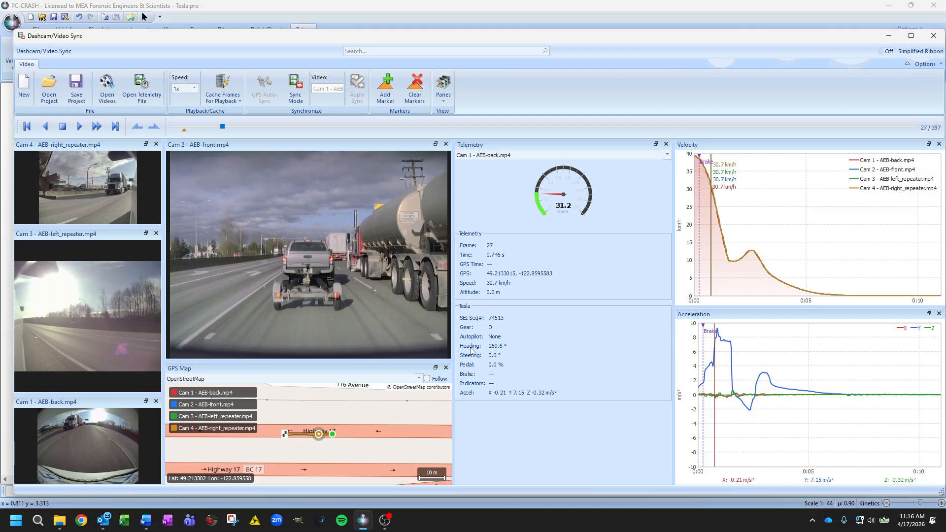
{"action": "left_click", "coordinate": [384, 92]}
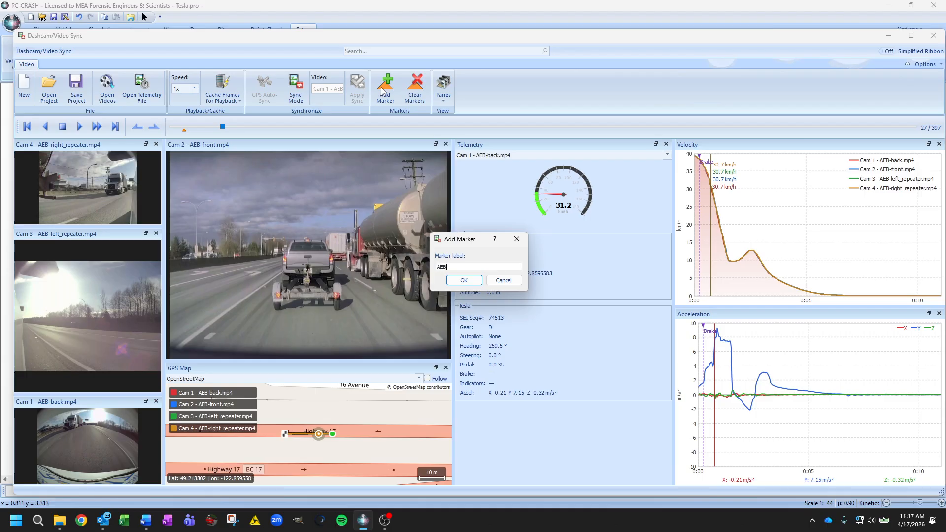
{"action": "type", "text": "AEB"}
{"action": "key", "text": "Return"}
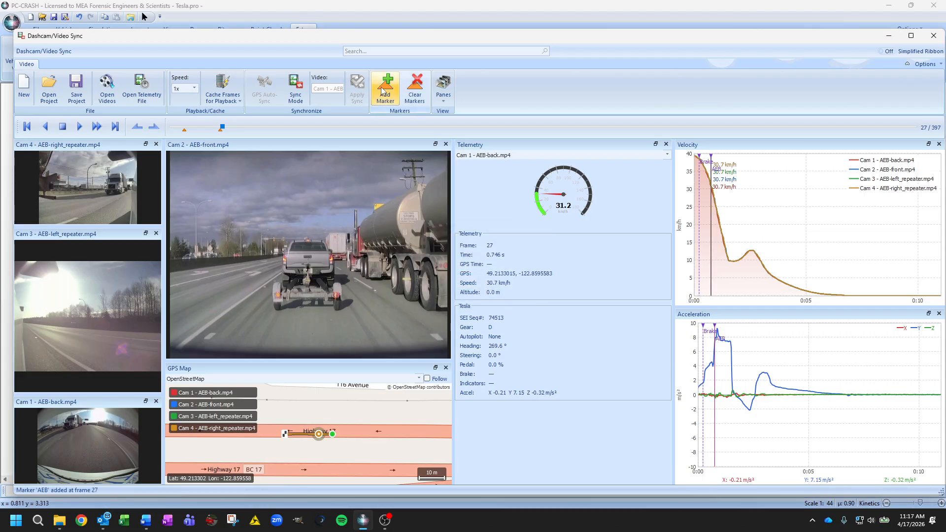
Move playback to frame 47 and add a marker labelled "Gas" there
{"action": "left_click_drag", "start_coordinate": [222, 129], "coordinate": [261, 123]}
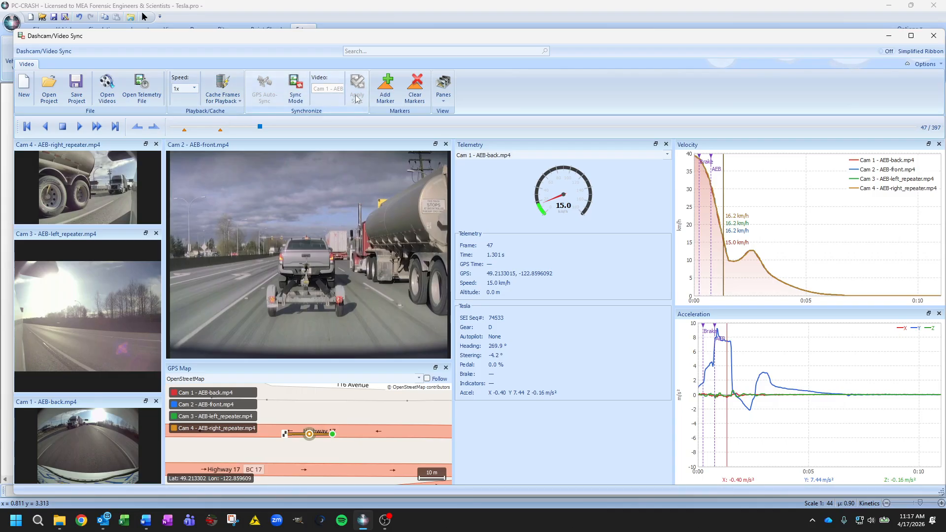
{"action": "left_click", "coordinate": [386, 88]}
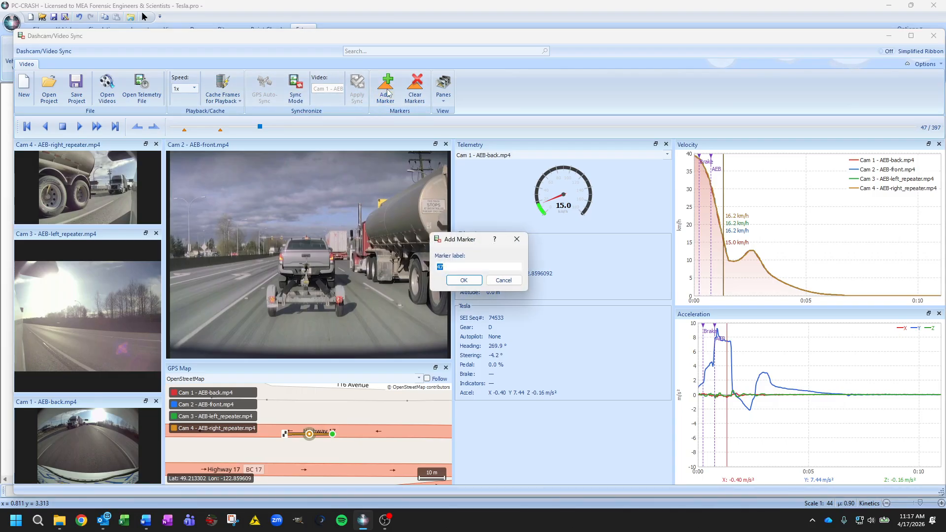
{"action": "type", "text": "Gas"}
{"action": "key", "text": "Return"}
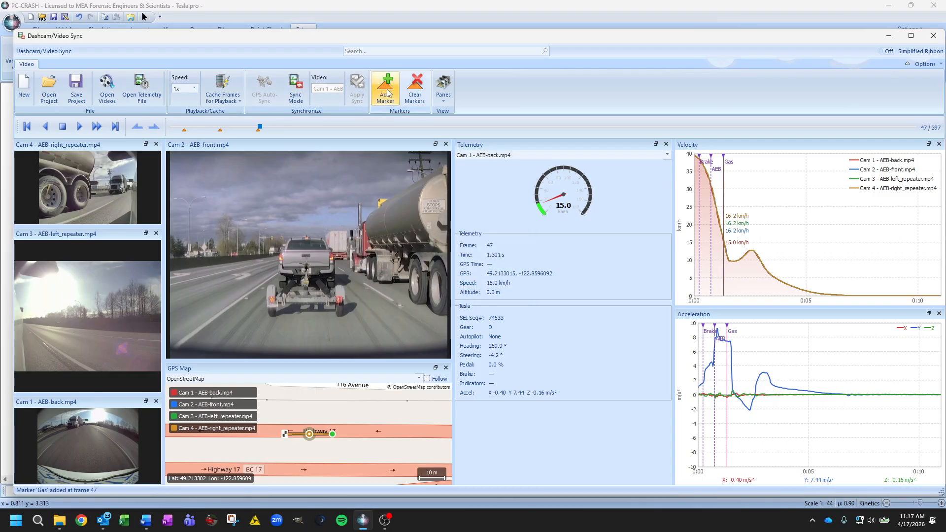
Advance playback to frame 86 and add a marker labelled "Gas off" there
{"action": "left_click_drag", "start_coordinate": [259, 128], "coordinate": [334, 119]}
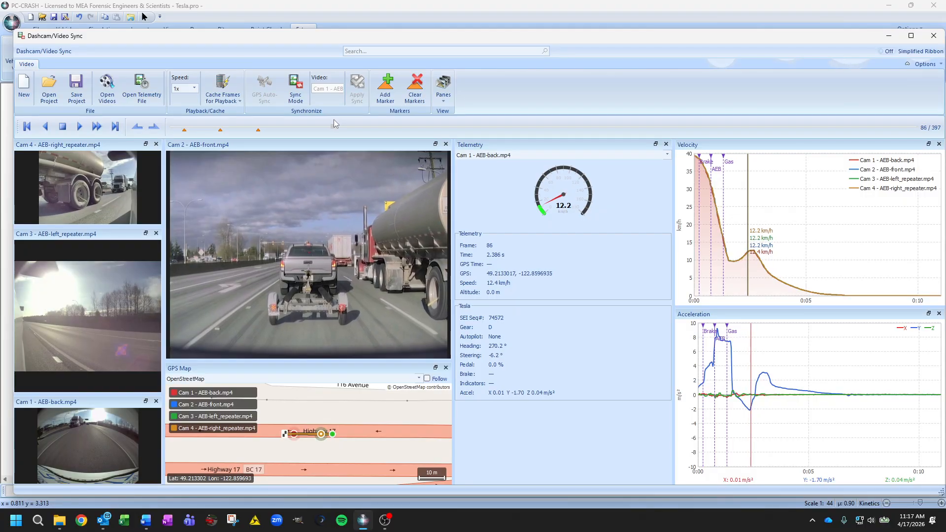
{"action": "left_click", "coordinate": [386, 90]}
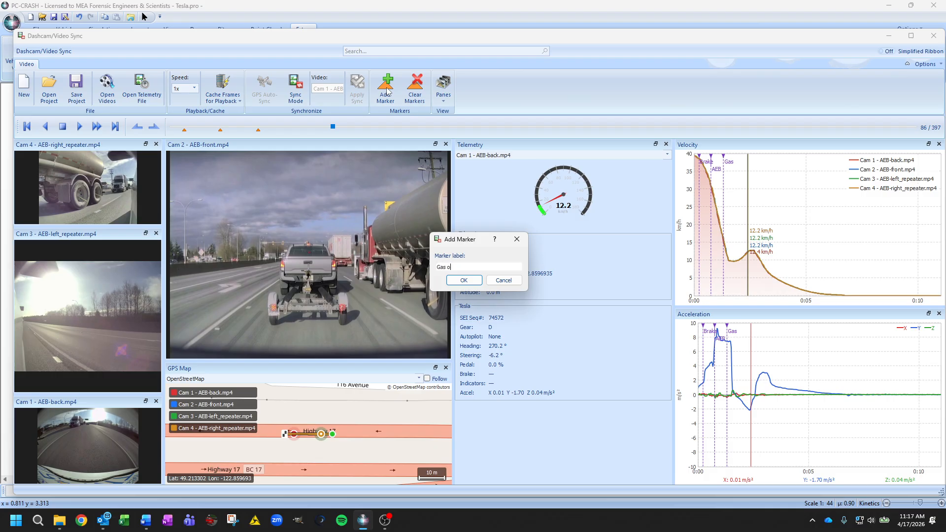
{"action": "key", "text": "Return"}
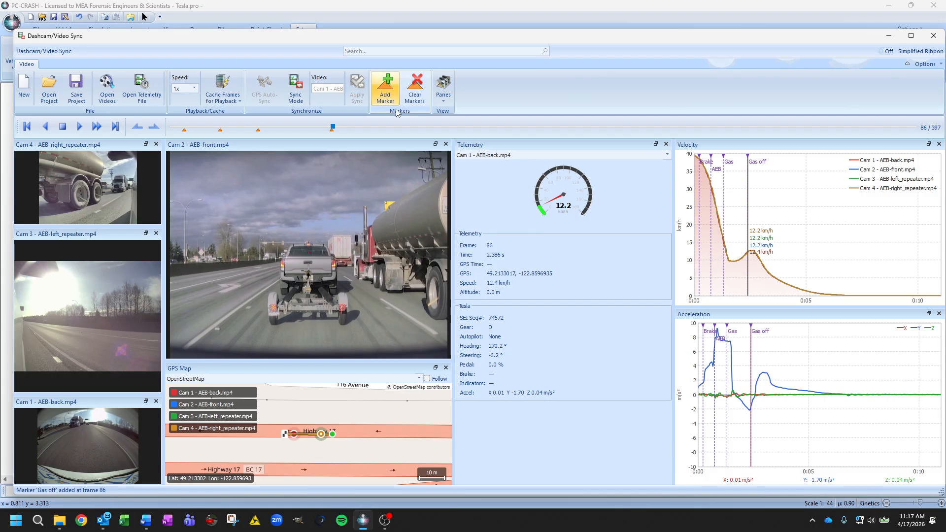
Add a second marker labelled "Brake" at frame 92, where the telemetry shows the brake applied again
{"action": "left_click_drag", "start_coordinate": [333, 128], "coordinate": [347, 131]}
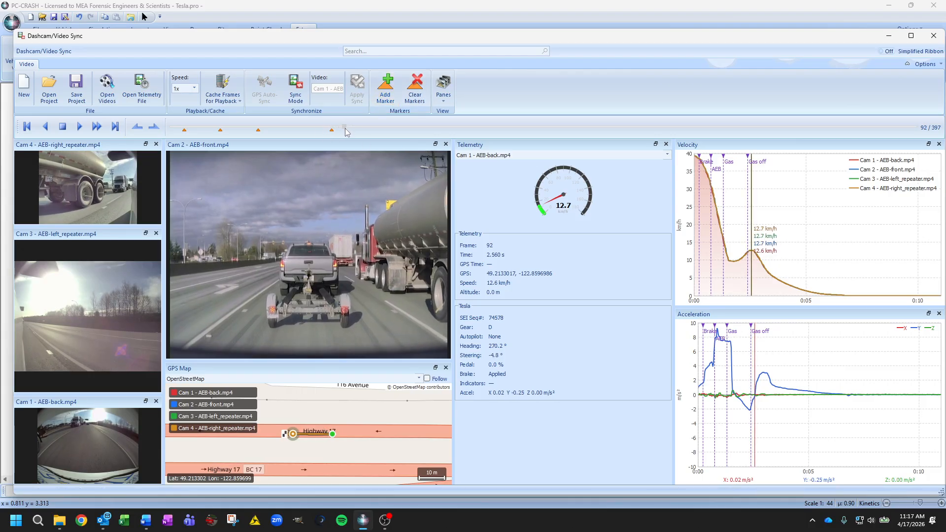
{"action": "left_click", "coordinate": [376, 96]}
{"action": "type", "text": "Brak"}
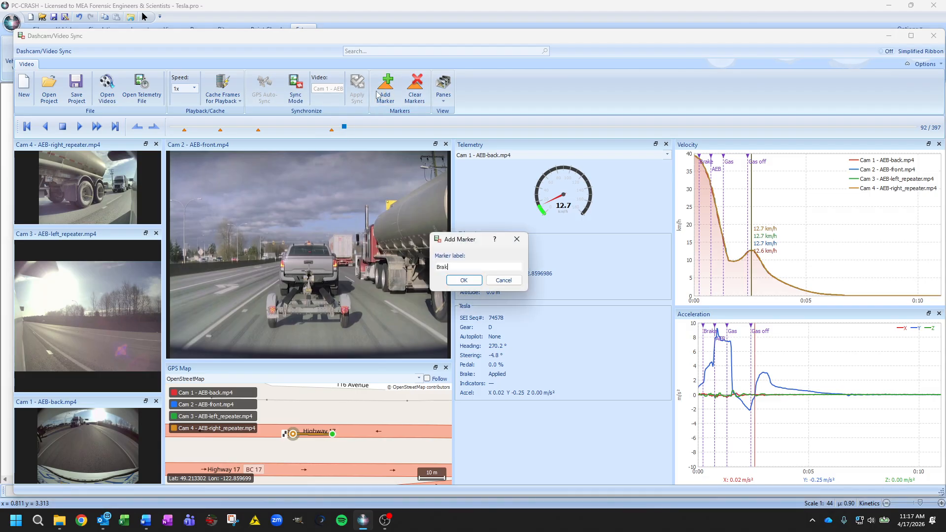
{"action": "type", "text": "e"}
{"action": "key", "text": "Return"}
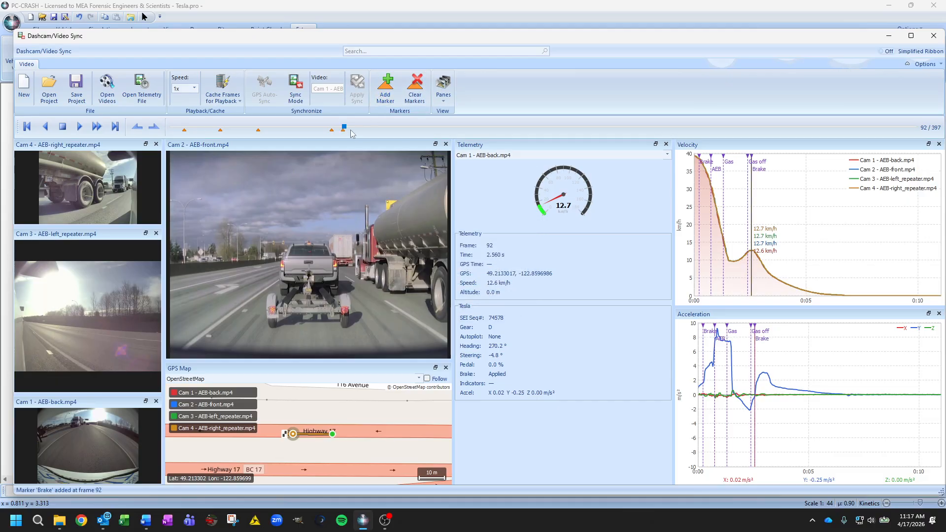
With playback moved to frame 118, switch the GPS Map to Google Satellite imagery and turn on Follow
{"action": "left_click_drag", "start_coordinate": [345, 128], "coordinate": [393, 127]}
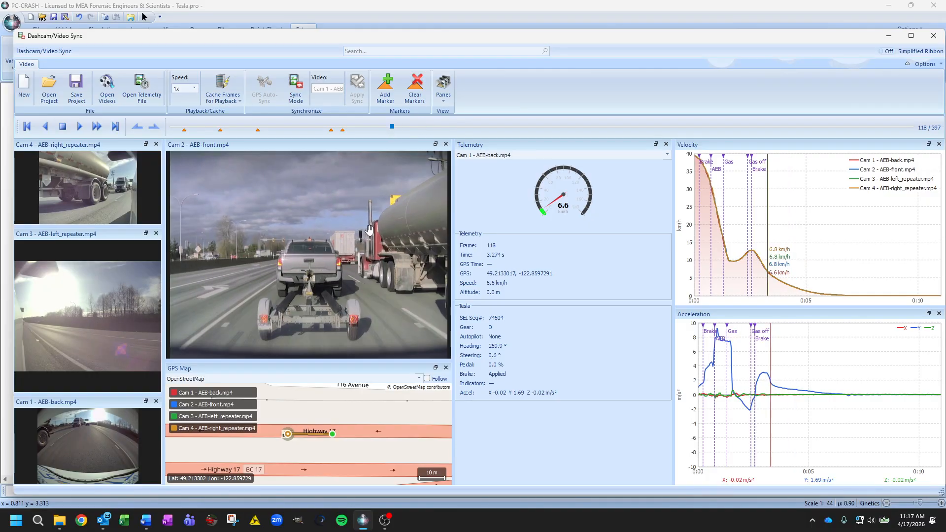
{"action": "left_click", "coordinate": [295, 380]}
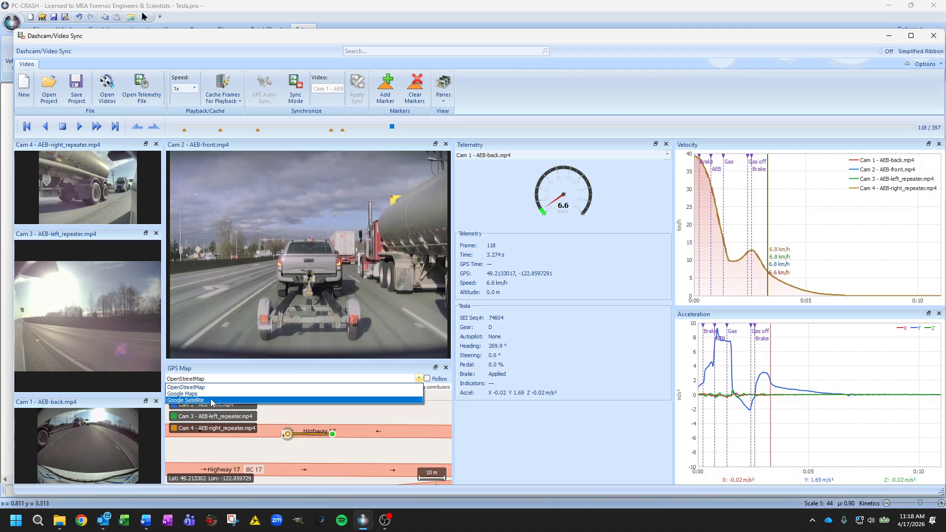
{"action": "left_click", "coordinate": [246, 400]}
{"action": "scroll", "coordinate": [300, 448], "scroll_direction": "up", "scroll_amount": 1}
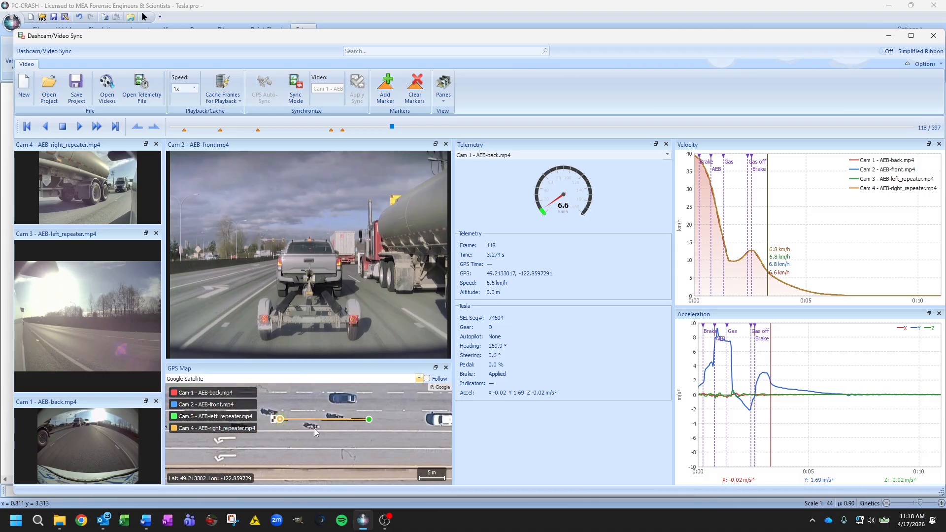
{"action": "left_click_drag", "start_coordinate": [314, 428], "coordinate": [312, 452]}
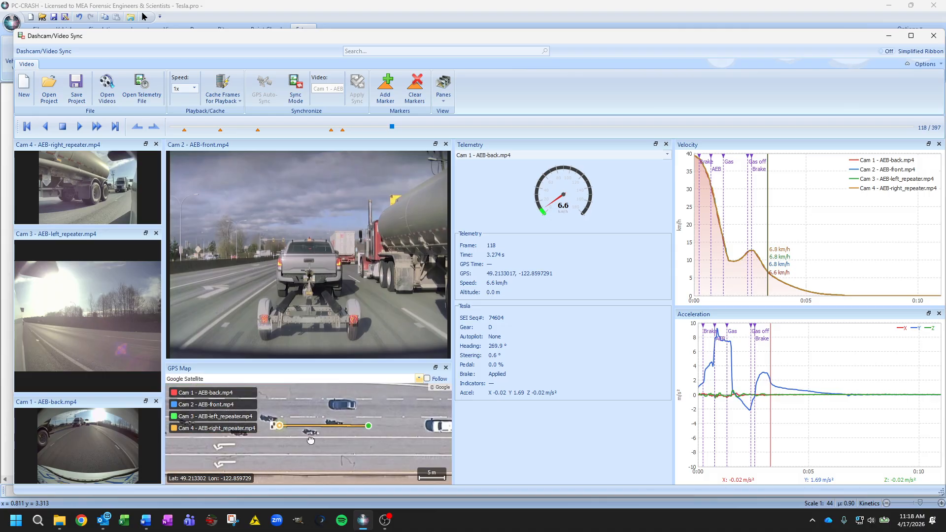
{"action": "left_click", "coordinate": [427, 378]}
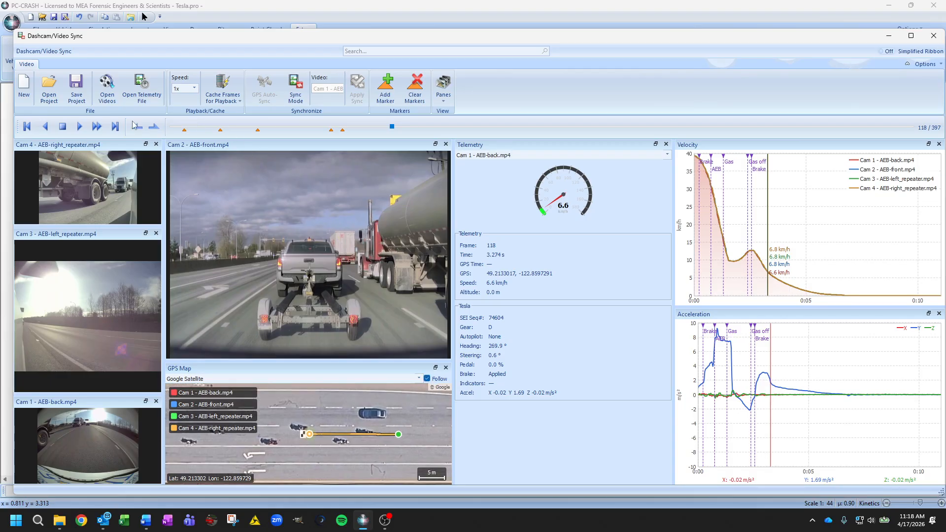
Step playback backward through the markers to frame 0
{"action": "left_click", "coordinate": [28, 127]}
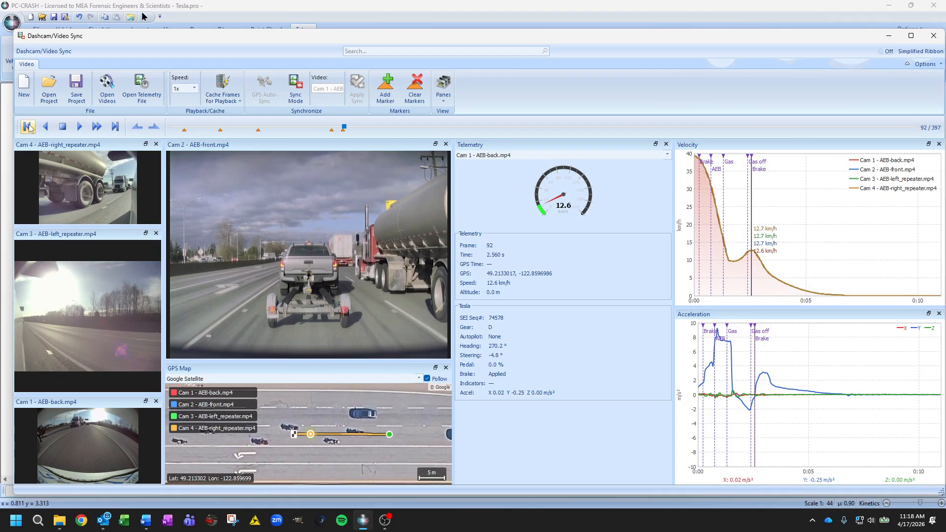
{"action": "left_click", "coordinate": [28, 127]}
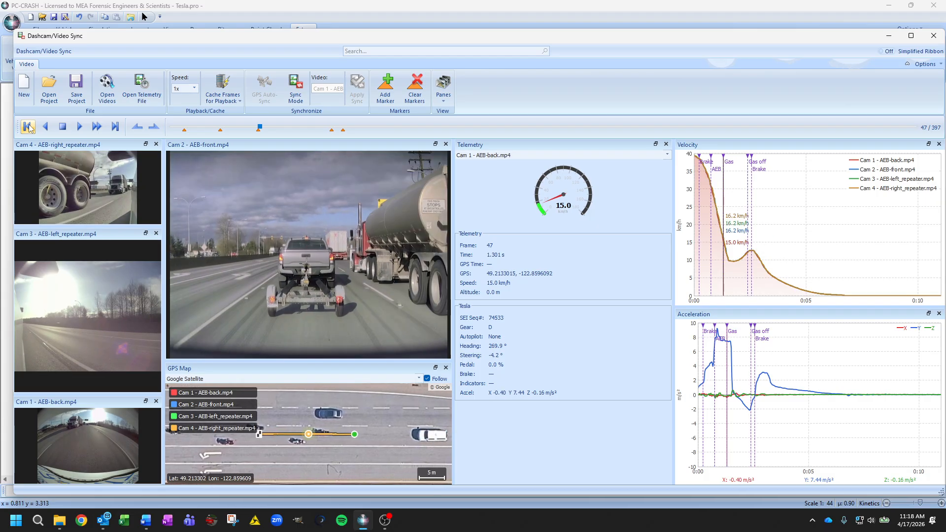
{"action": "left_click", "coordinate": [28, 126]}
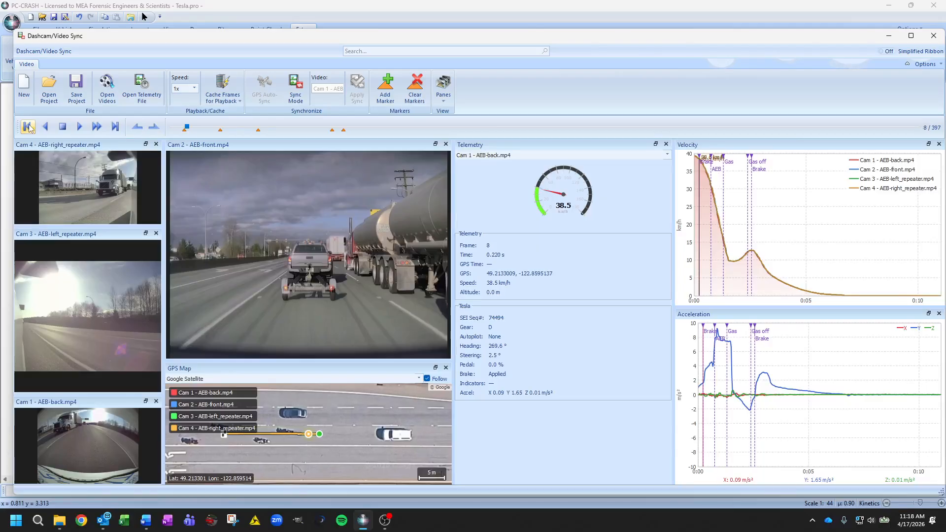
{"action": "left_click", "coordinate": [28, 126]}
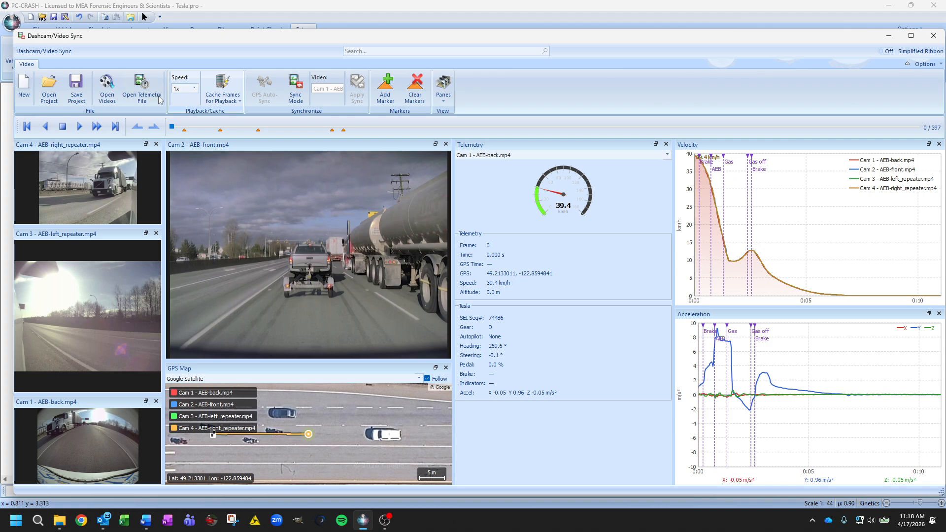
Save the sync project in the AEB videos folder as AEB.gvsp, dropping "-back" from the suggested file name
{"action": "left_click", "coordinate": [77, 95]}
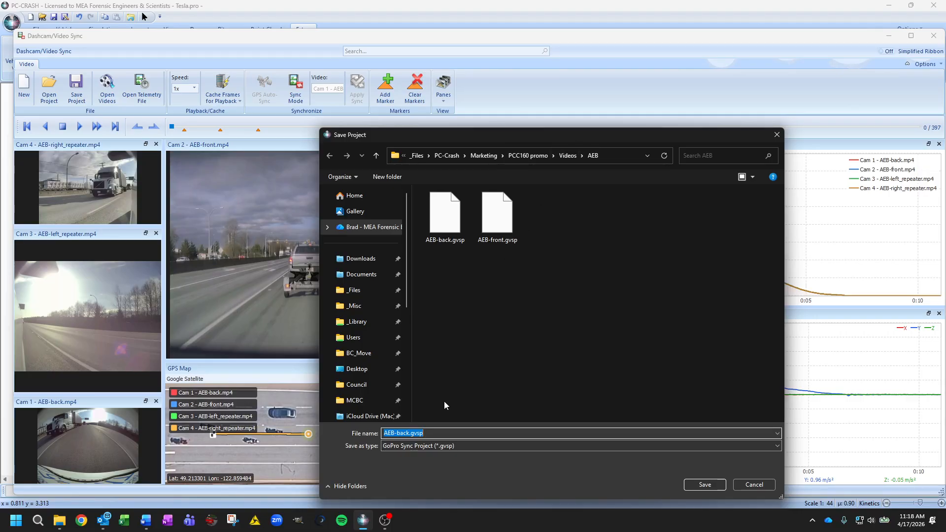
{"action": "left_click_drag", "start_coordinate": [411, 434], "coordinate": [394, 434]}
{"action": "key", "text": "BackSpace"}
{"action": "key", "text": "Return"}
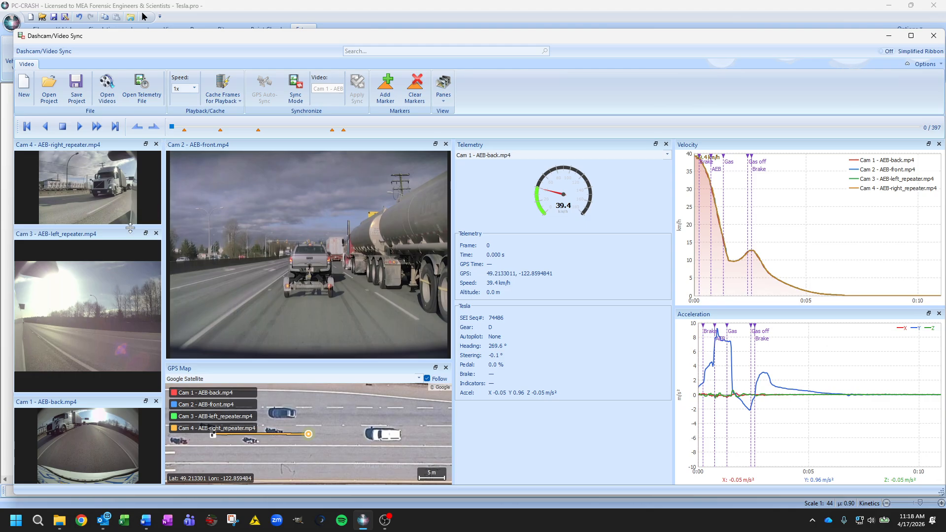
Make the Cam 4 and Cam 1 video panes taller and set the telemetry source to Cam 2 - AEB-front.mp4
{"action": "left_click_drag", "start_coordinate": [129, 227], "coordinate": [129, 245]}
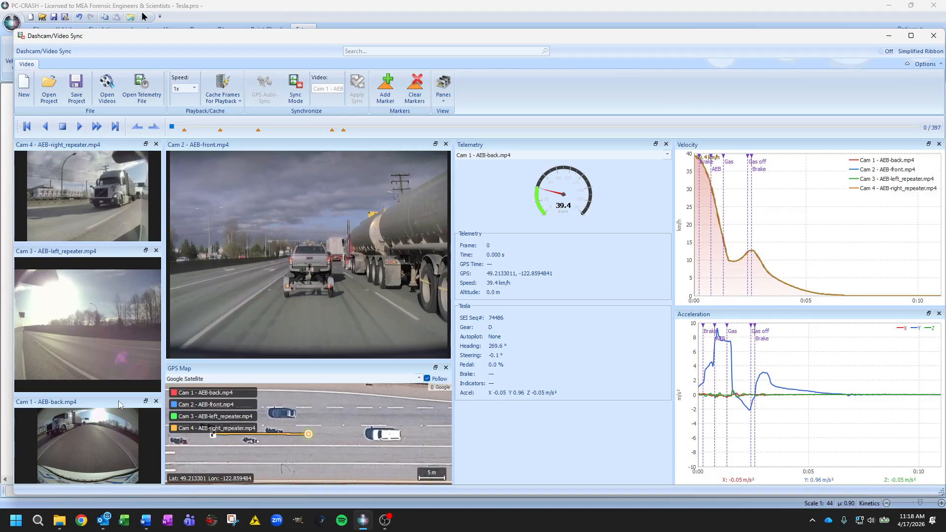
{"action": "left_click_drag", "start_coordinate": [118, 396], "coordinate": [119, 379]}
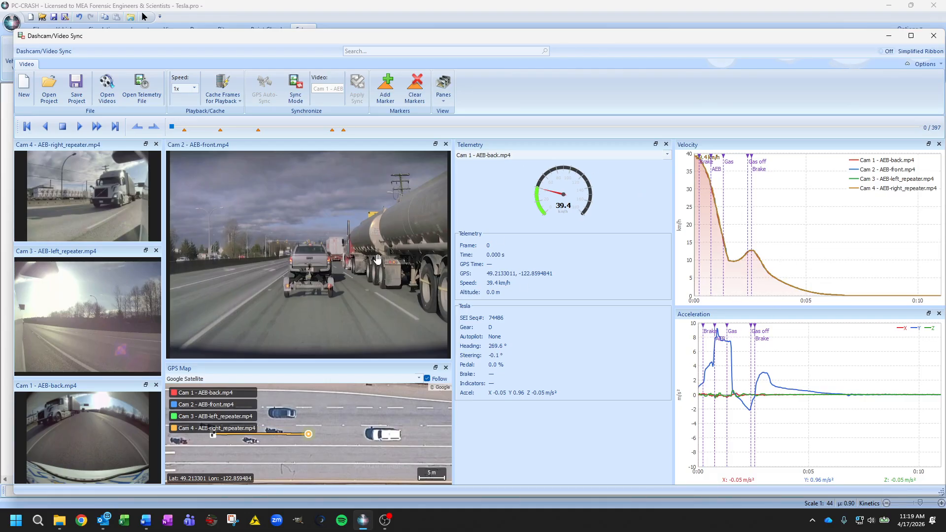
{"action": "left_click", "coordinate": [616, 156]}
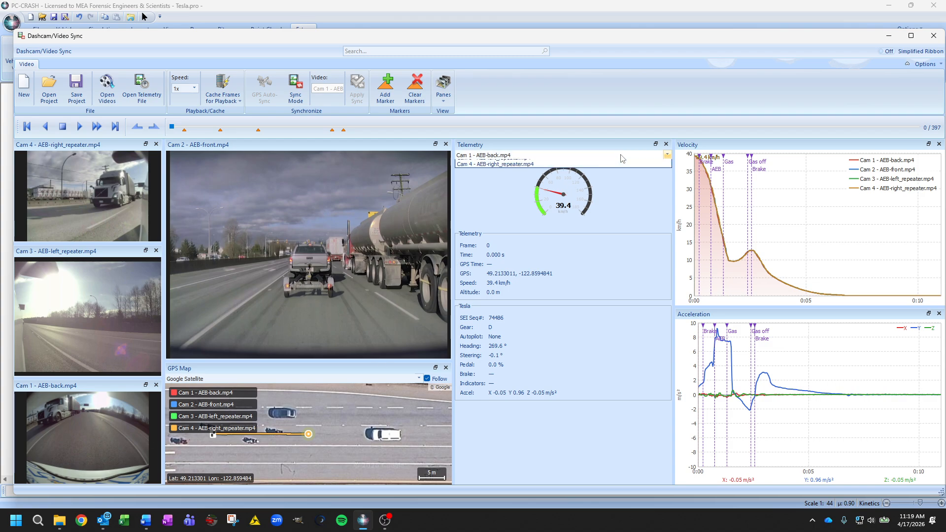
{"action": "left_click", "coordinate": [614, 162]}
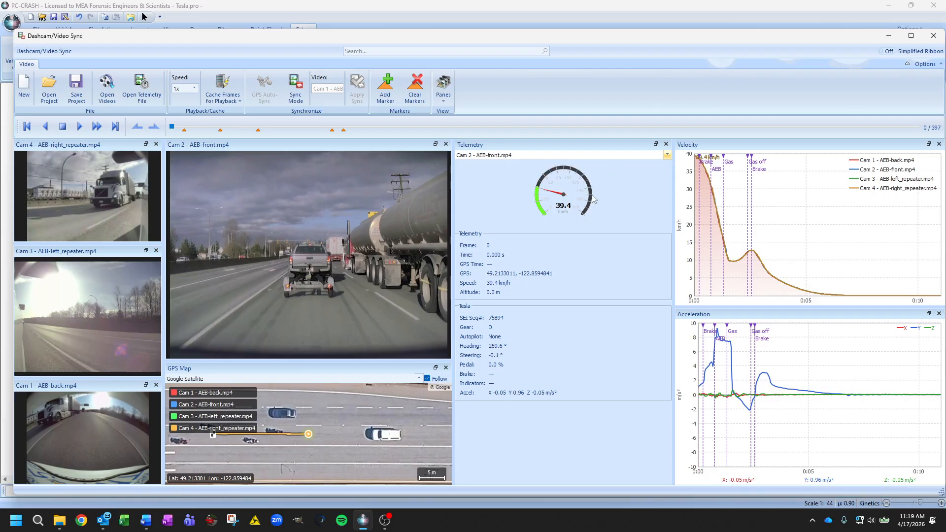